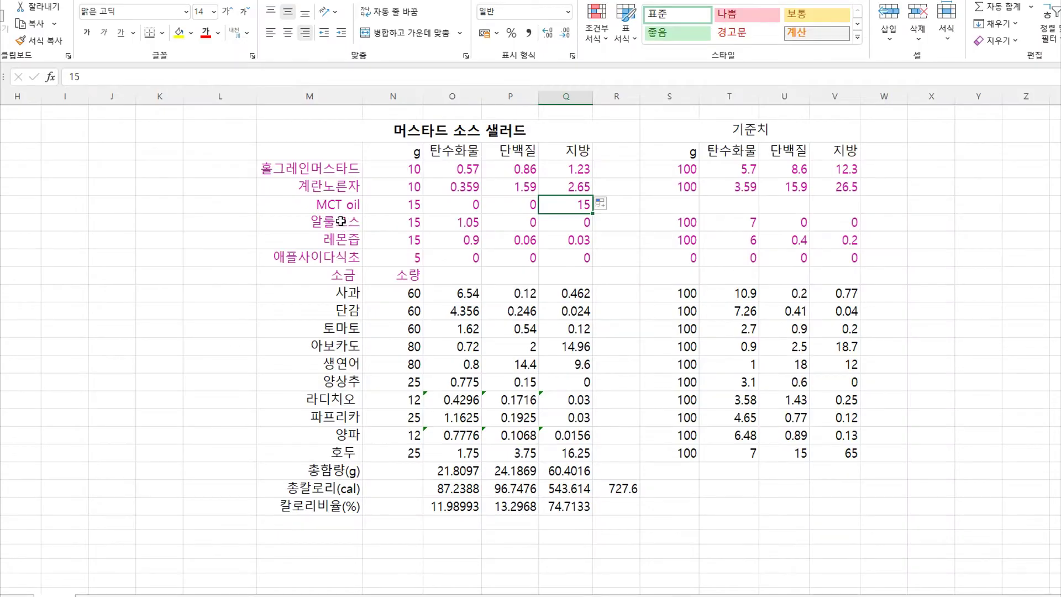
Step: Examine the sauce rows for allulose, lemon juice, apple cider vinegar and salt, including their amounts and the allulose reference values
click(340, 221)
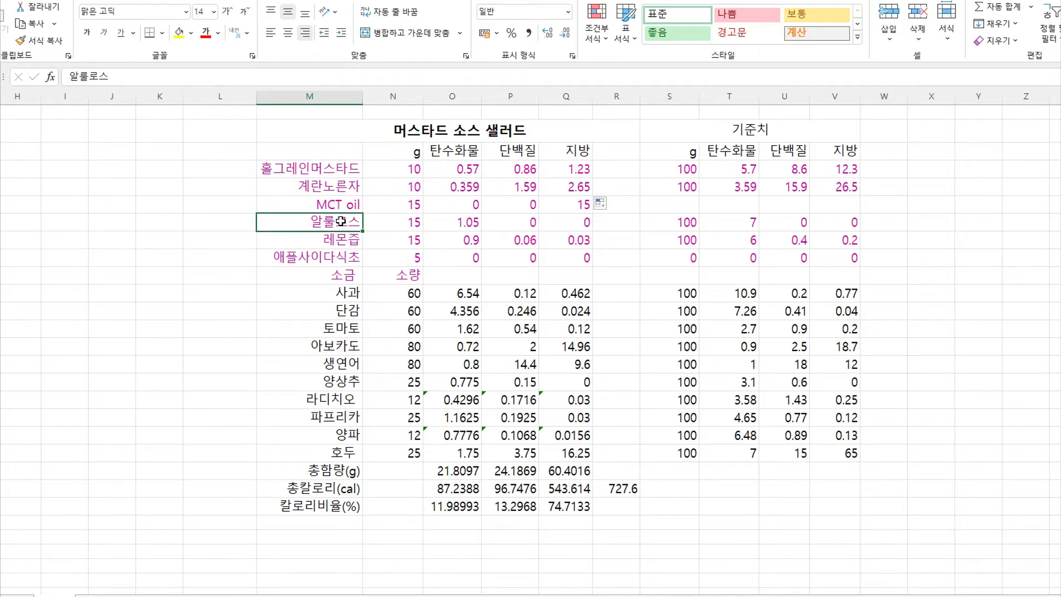
click(400, 221)
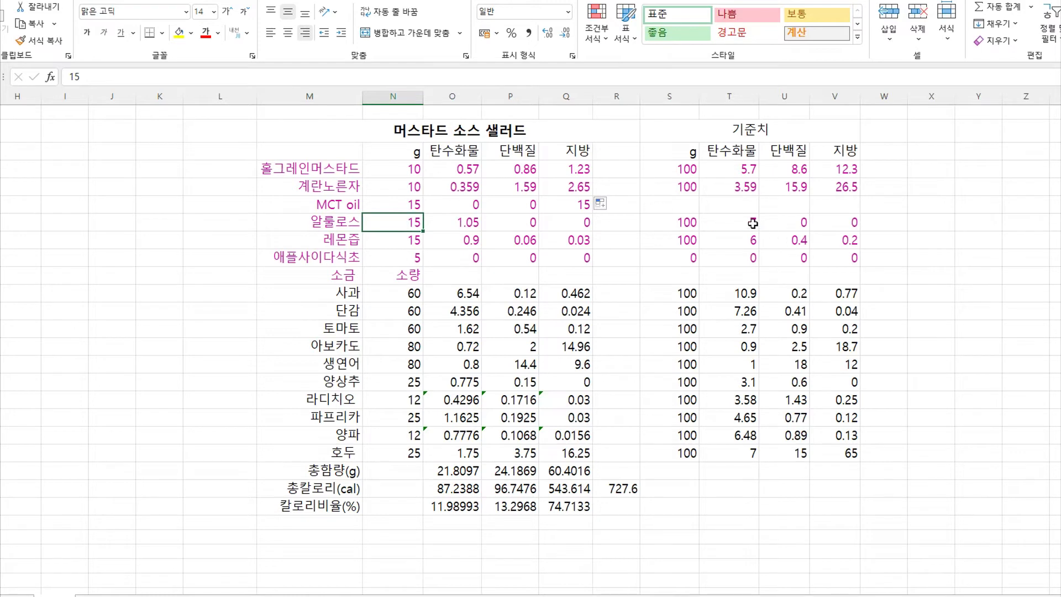
click(670, 228)
click(745, 227)
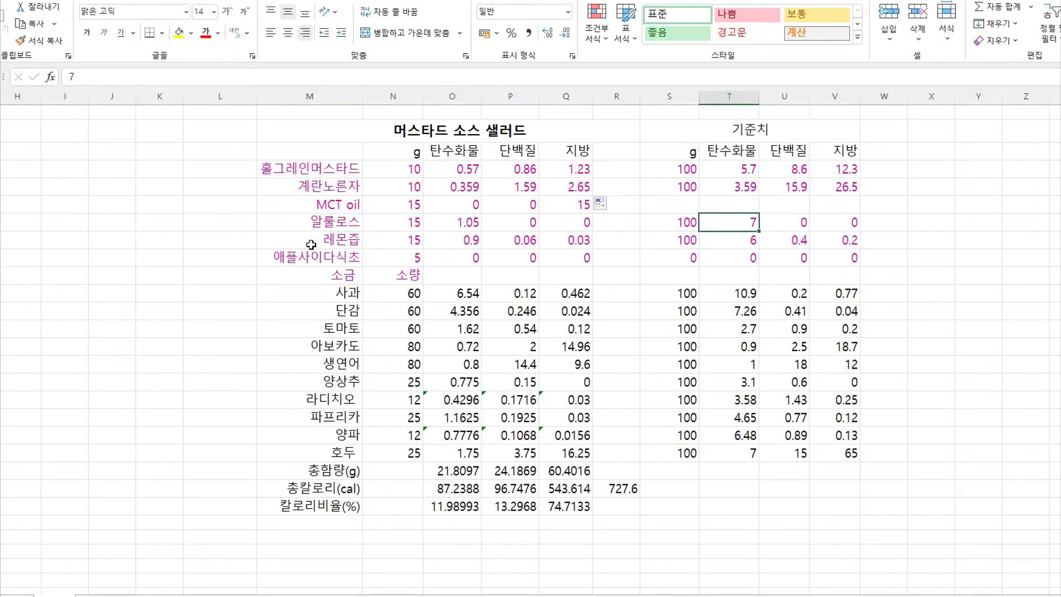
click(309, 241)
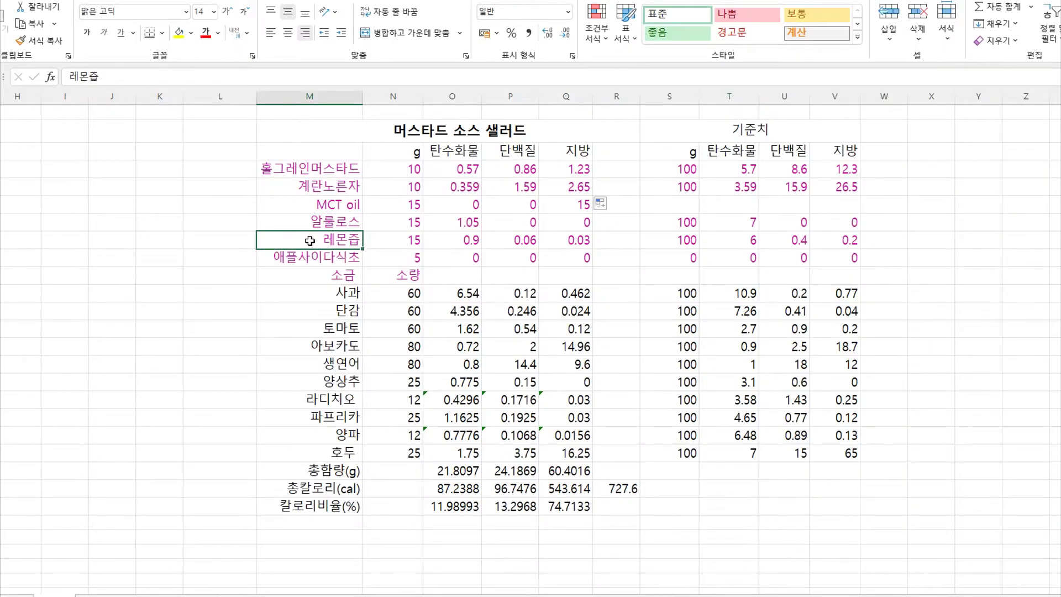
click(393, 243)
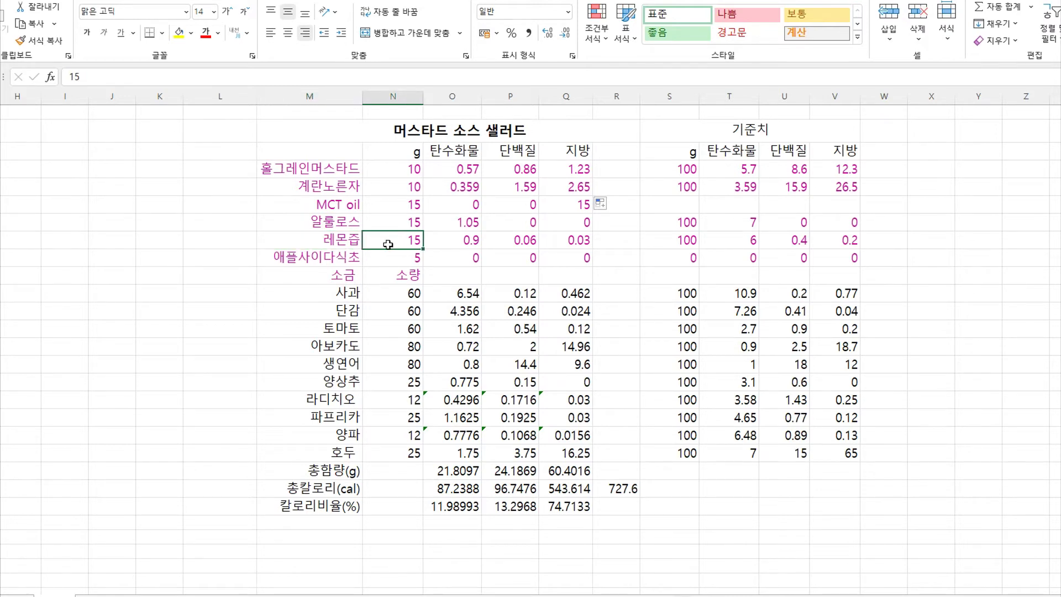
click(339, 259)
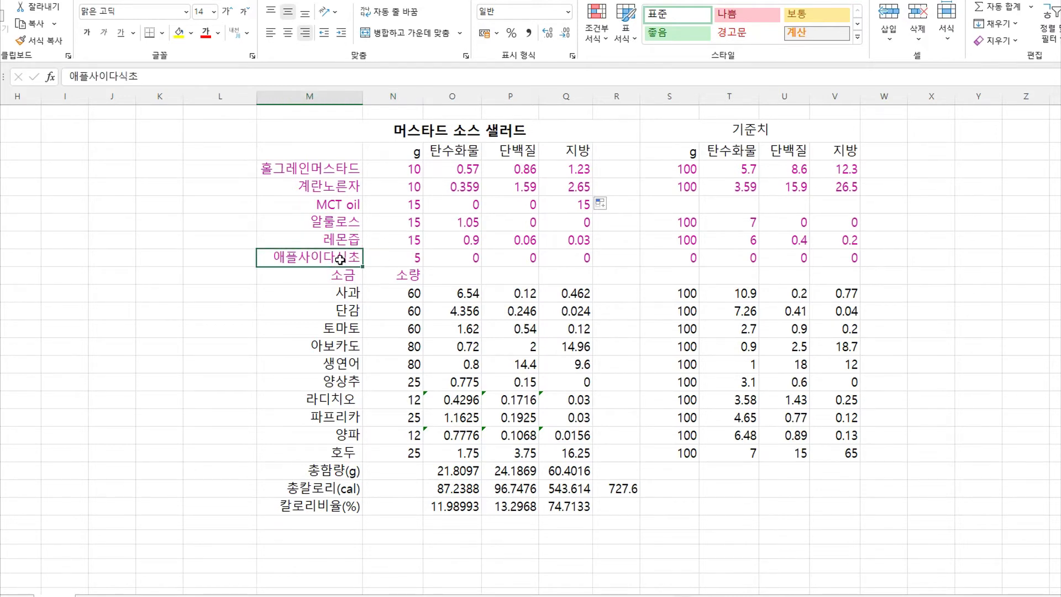
click(397, 256)
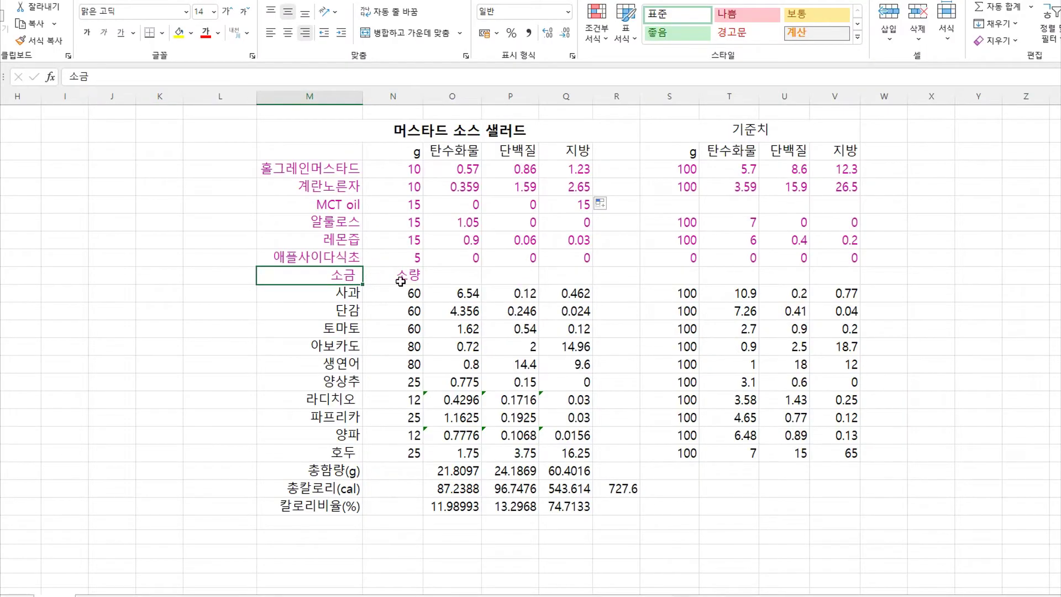
click(399, 279)
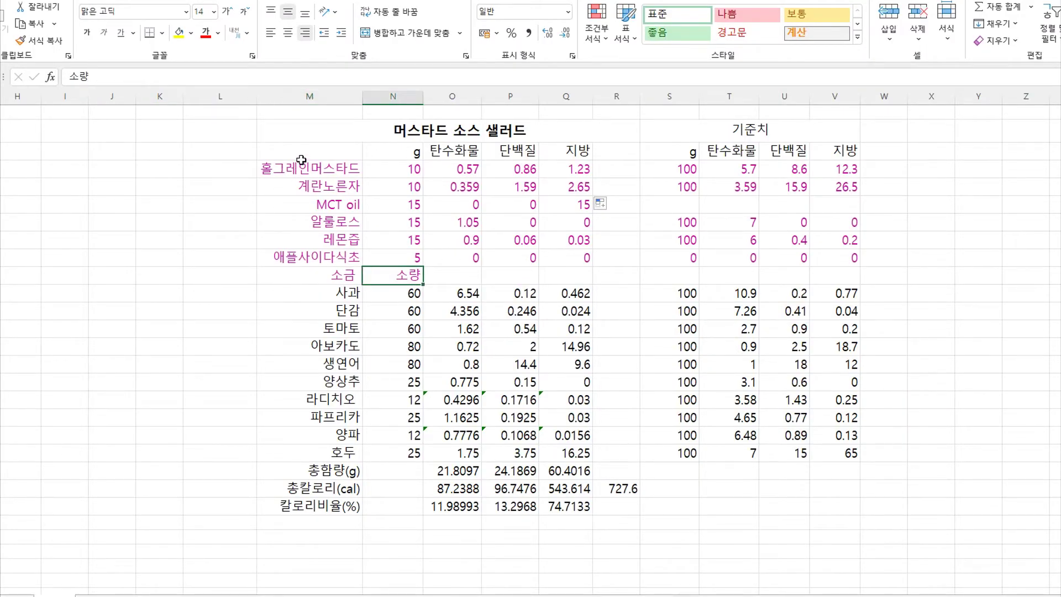
Step: Review the apple, persimmon, tomato and avocado entries, and check the avocado's reference fat and carbohydrate values
click(329, 293)
click(338, 312)
click(328, 343)
click(326, 330)
click(326, 347)
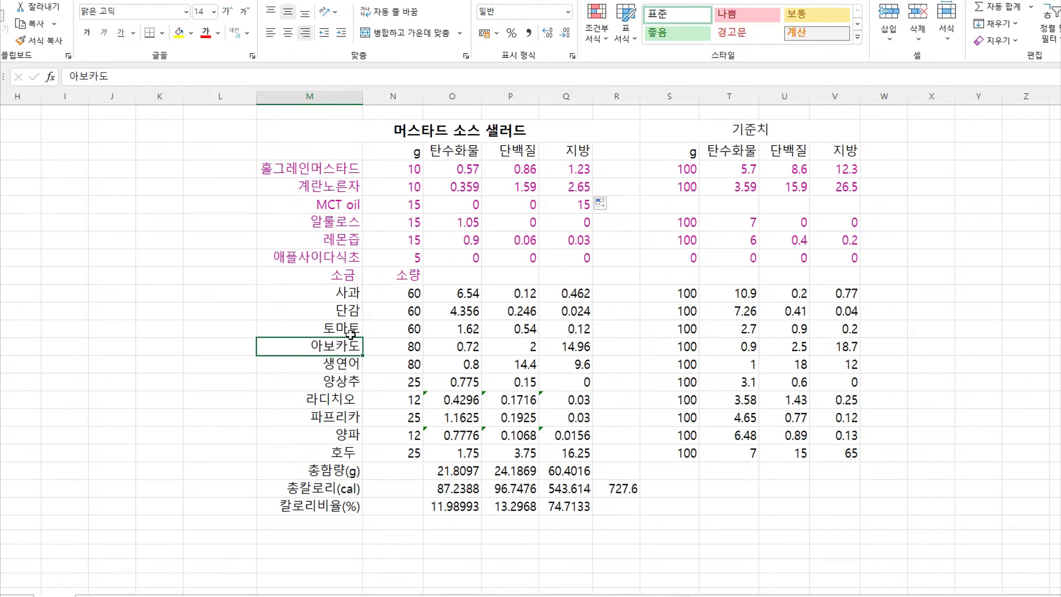
click(841, 347)
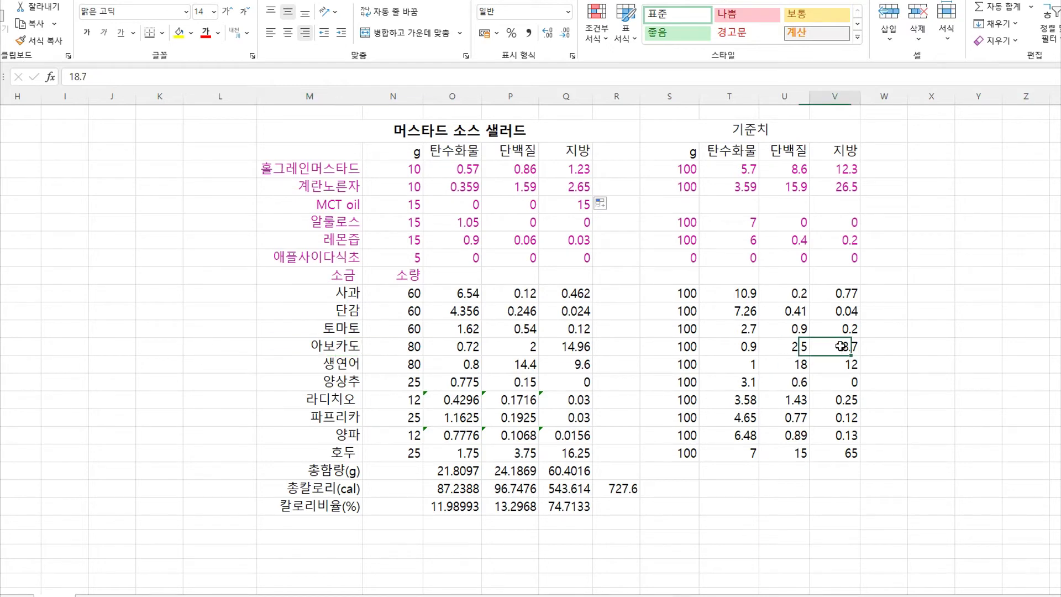
click(730, 348)
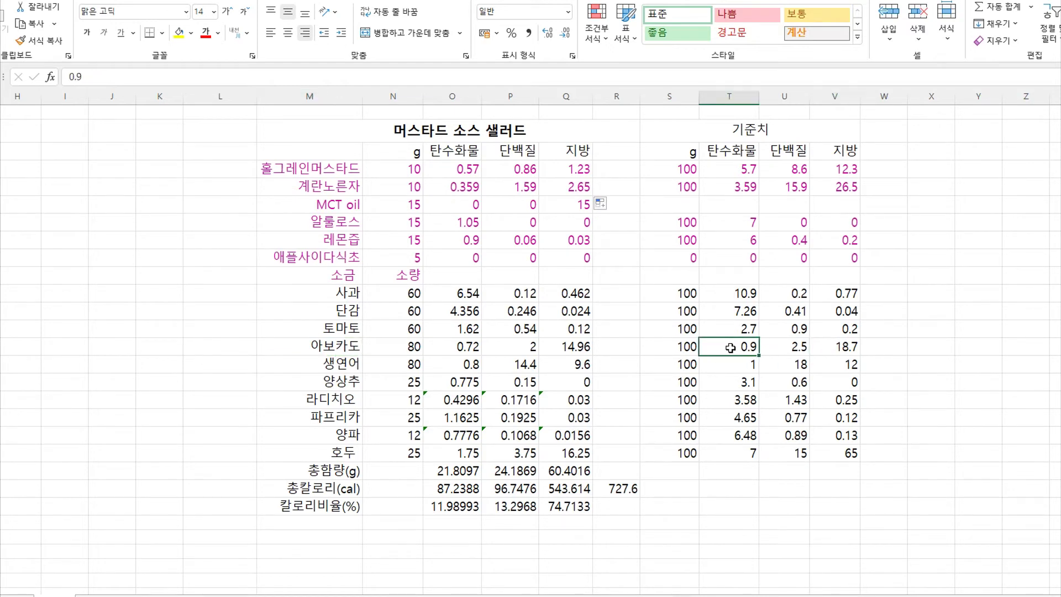
click(329, 348)
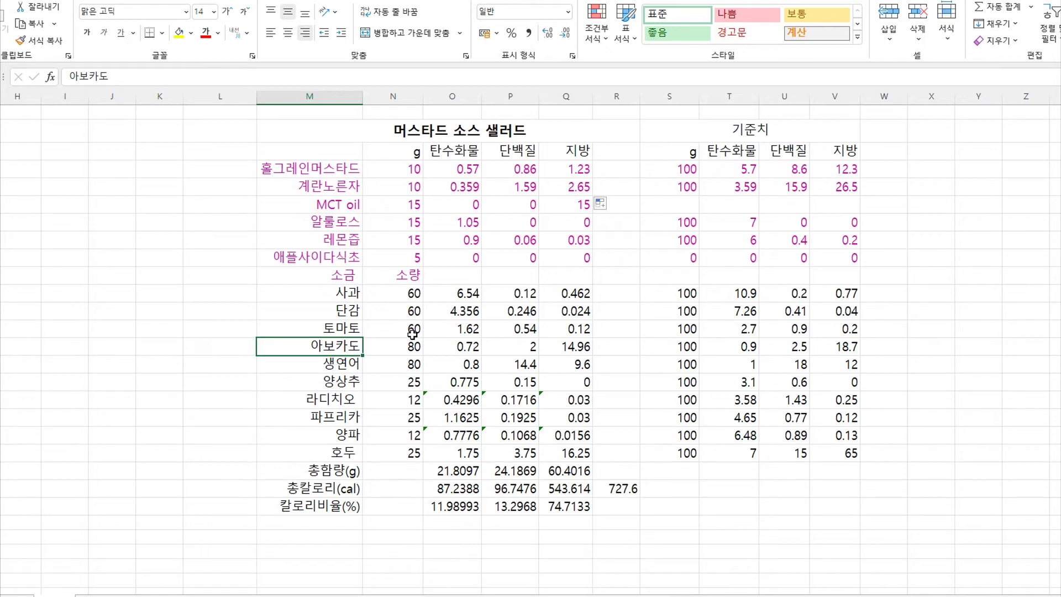
Step: Check the gram amounts of the apple, persimmon, tomato and raw salmon
click(394, 294)
click(401, 315)
click(407, 331)
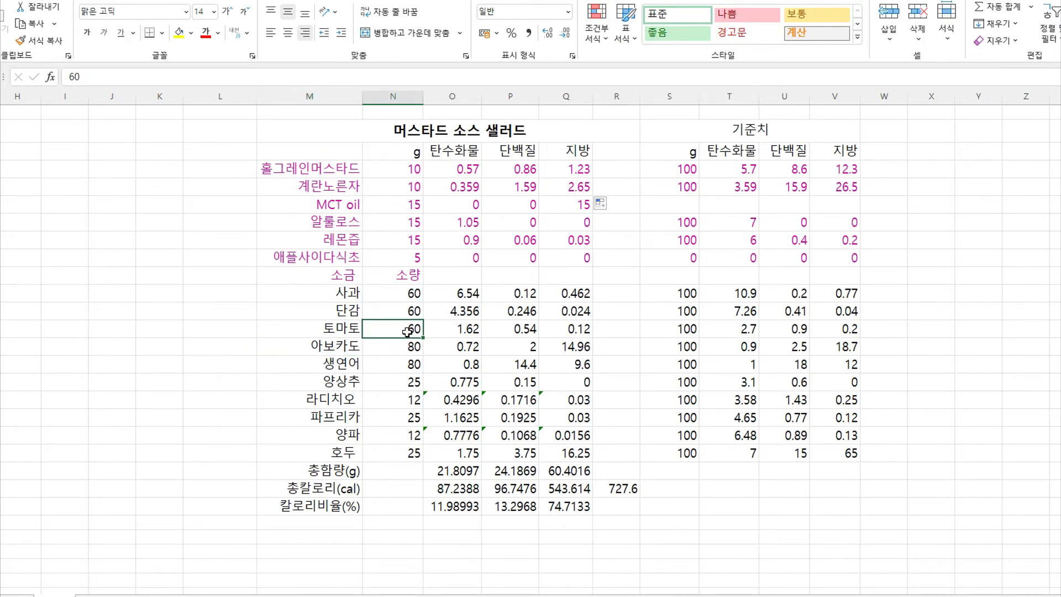
click(320, 363)
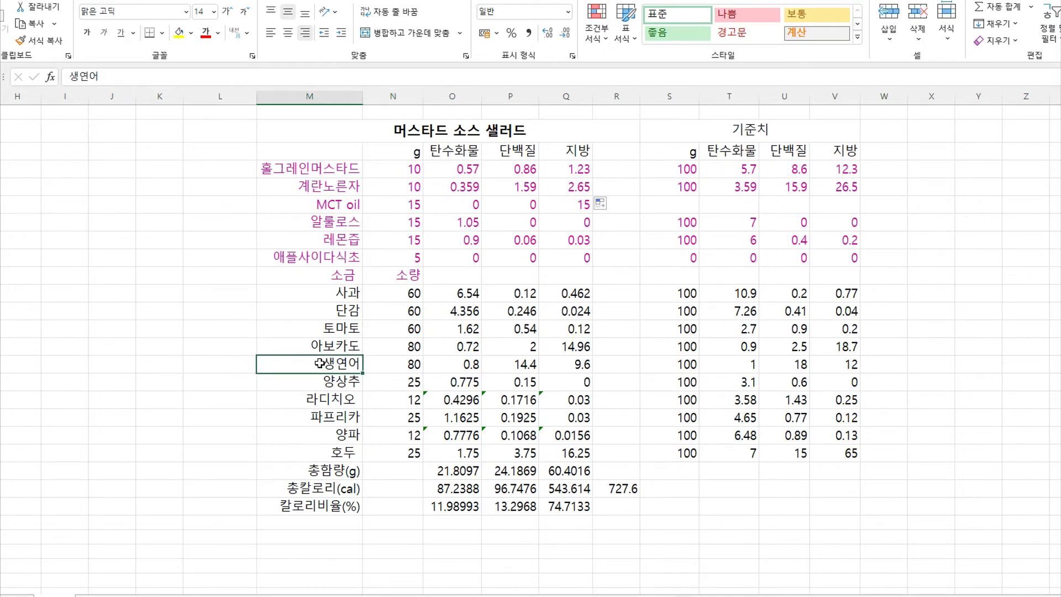
click(396, 365)
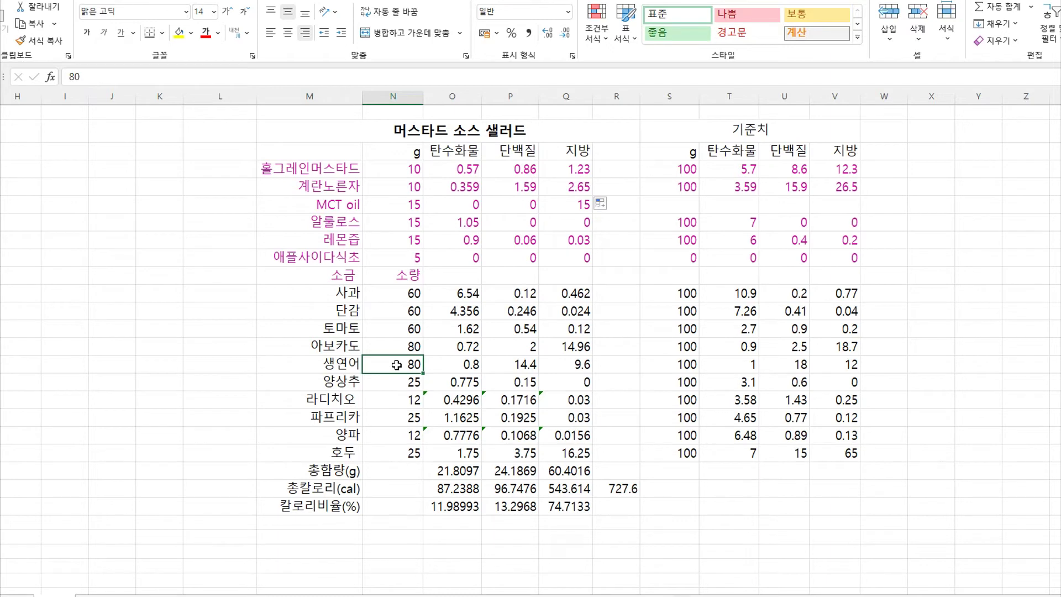
Step: Review the lettuce, radicchio, paprika, onion and walnut entries together with their gram amounts
click(330, 382)
click(333, 399)
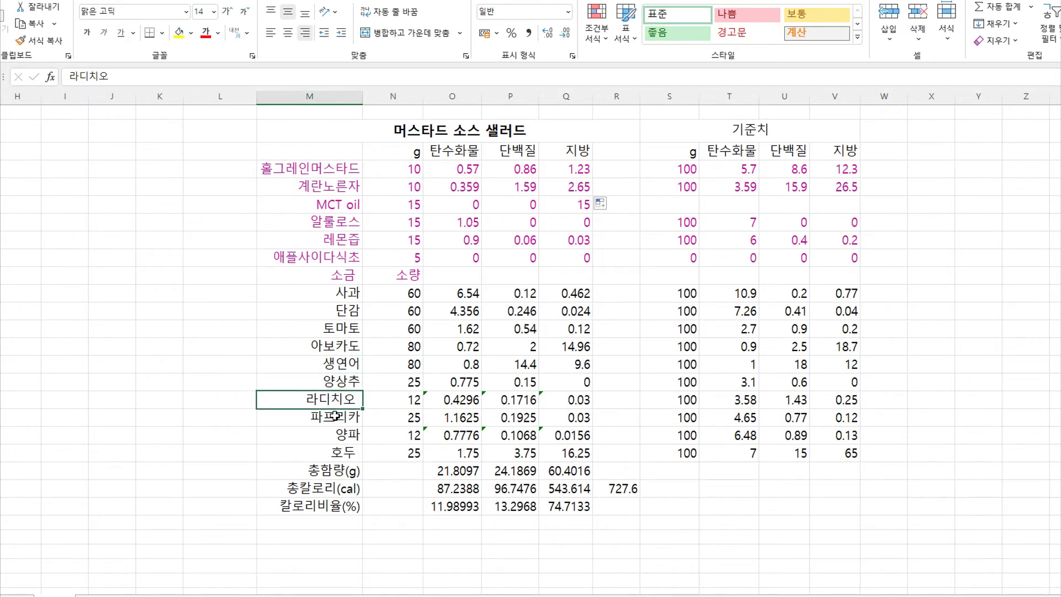
click(334, 419)
click(335, 435)
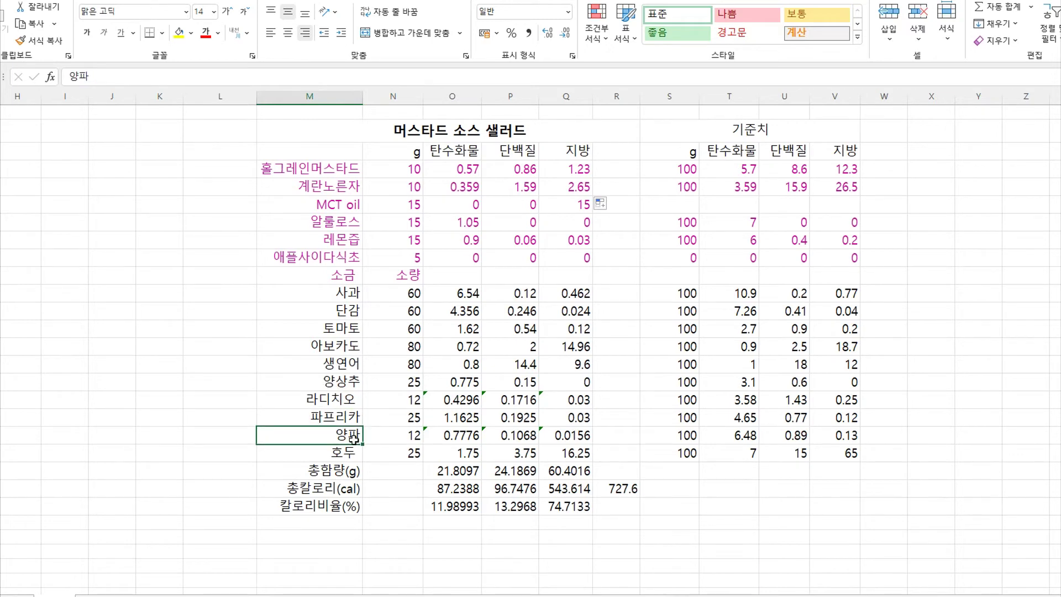
click(392, 381)
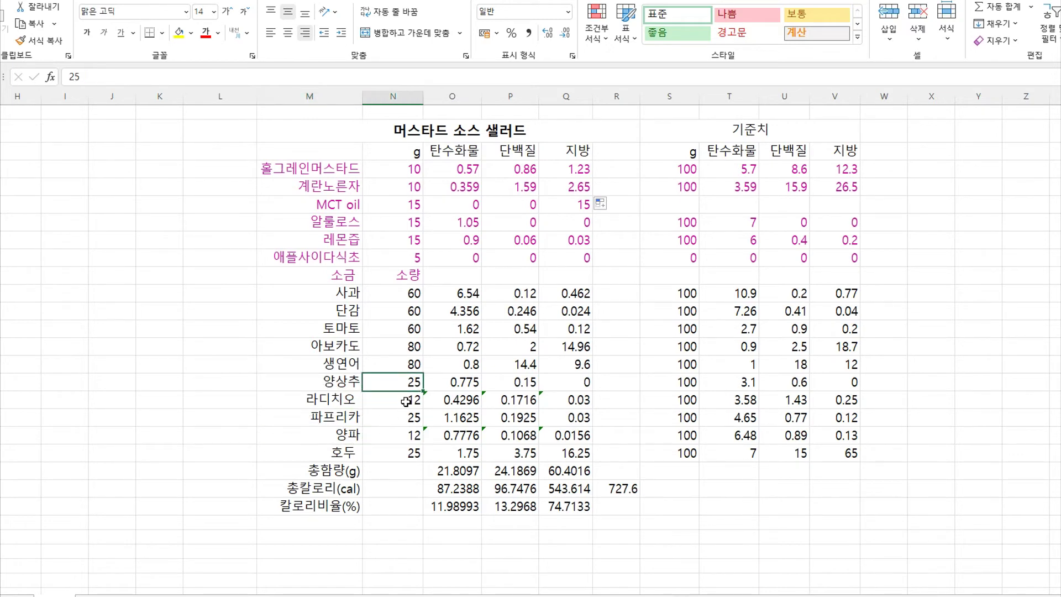
click(401, 403)
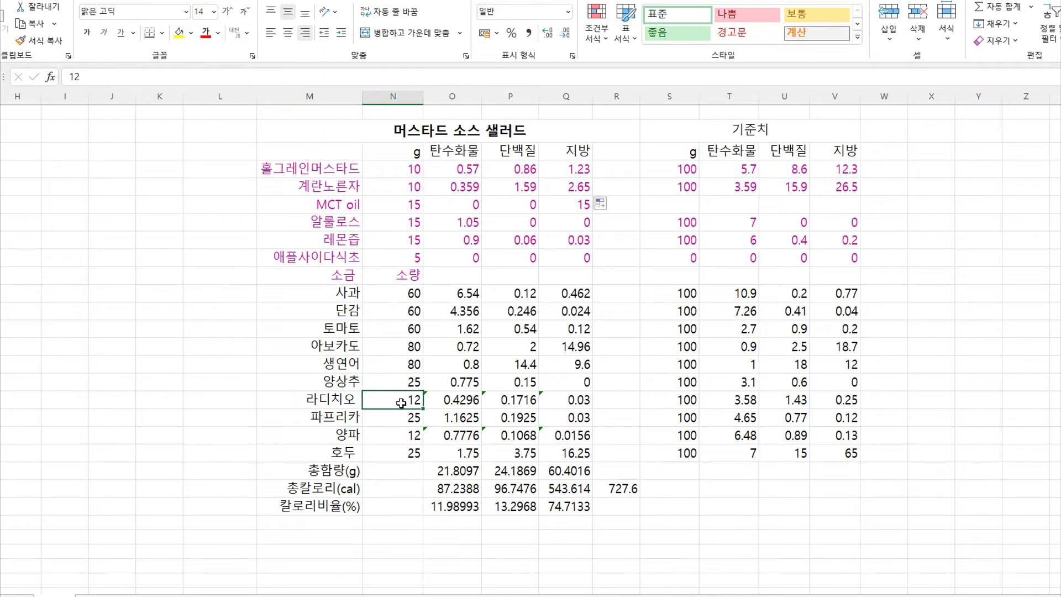
click(402, 418)
click(400, 438)
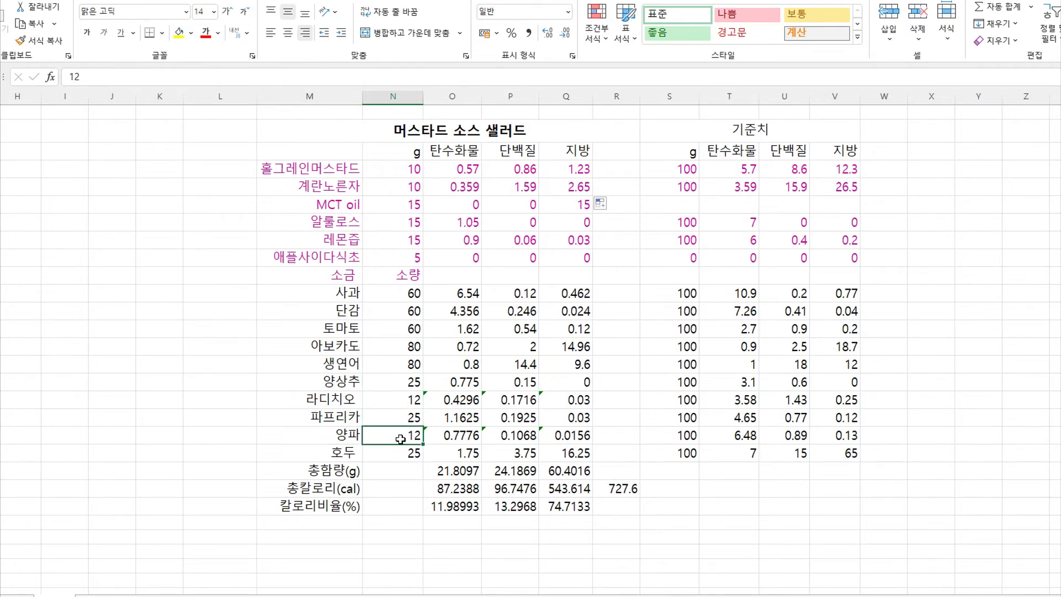
click(343, 454)
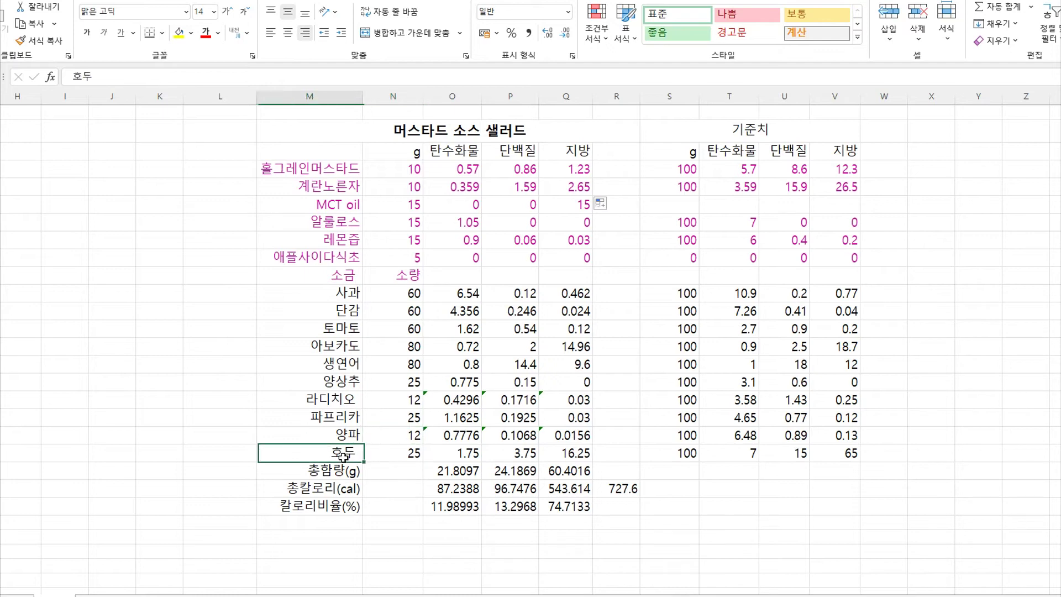
click(400, 451)
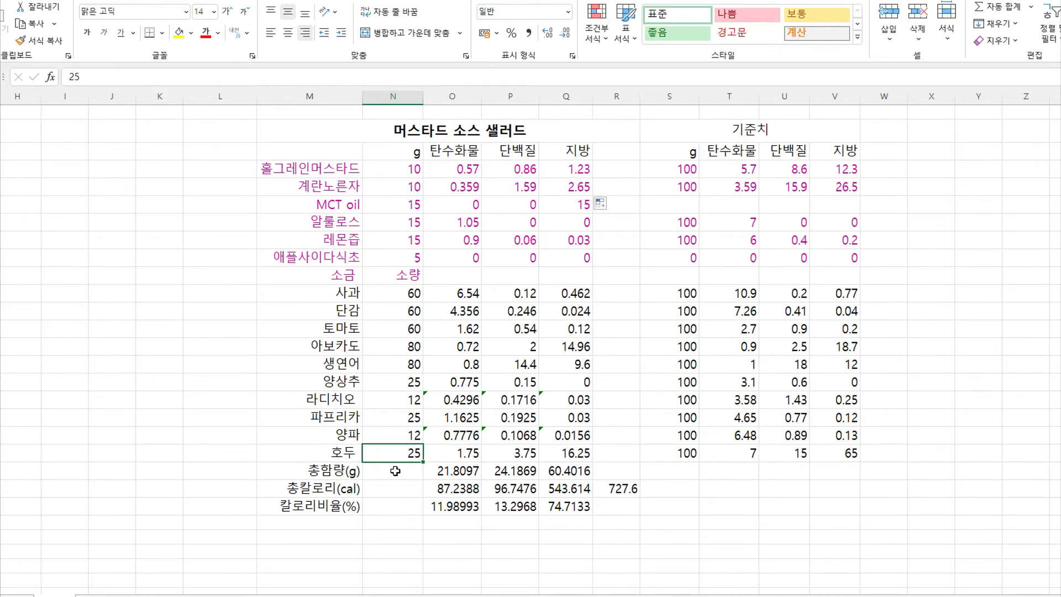
Step: Inspect the SUM formulas in the total content row for carbohydrate, protein and fat
click(452, 472)
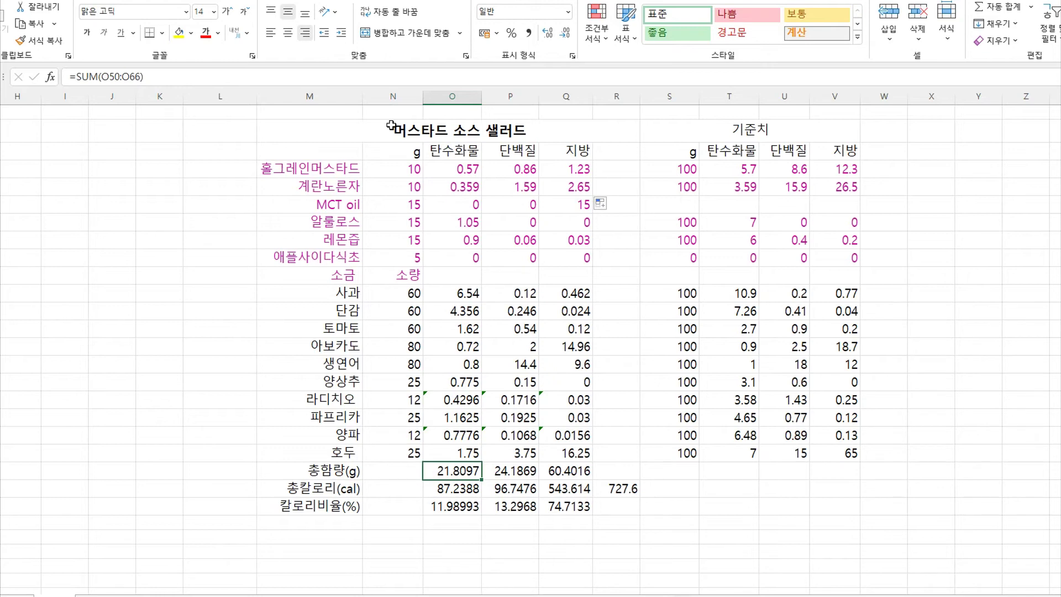
double_click(443, 471)
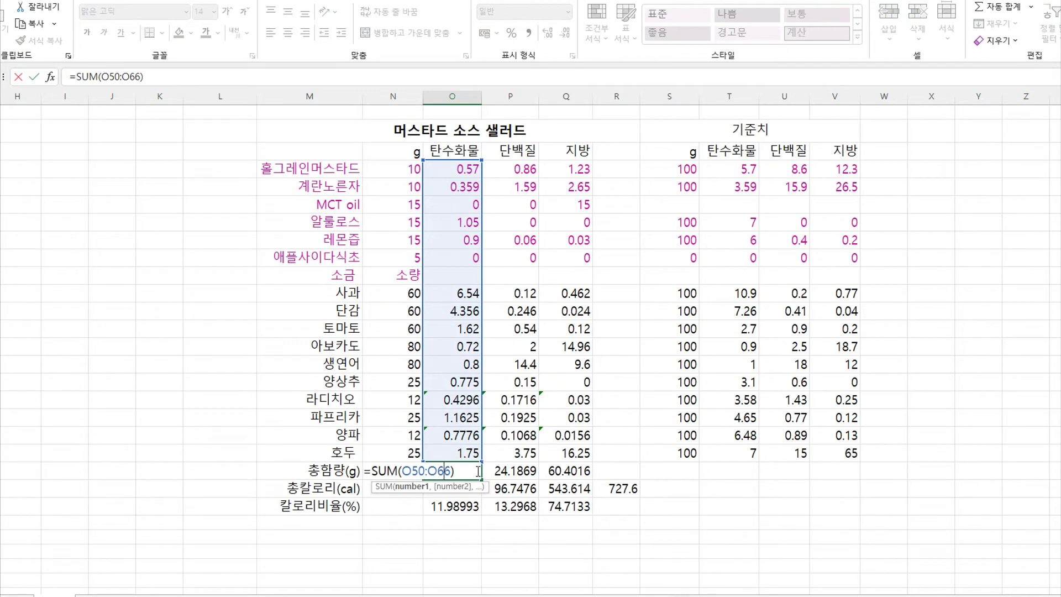
key(Return)
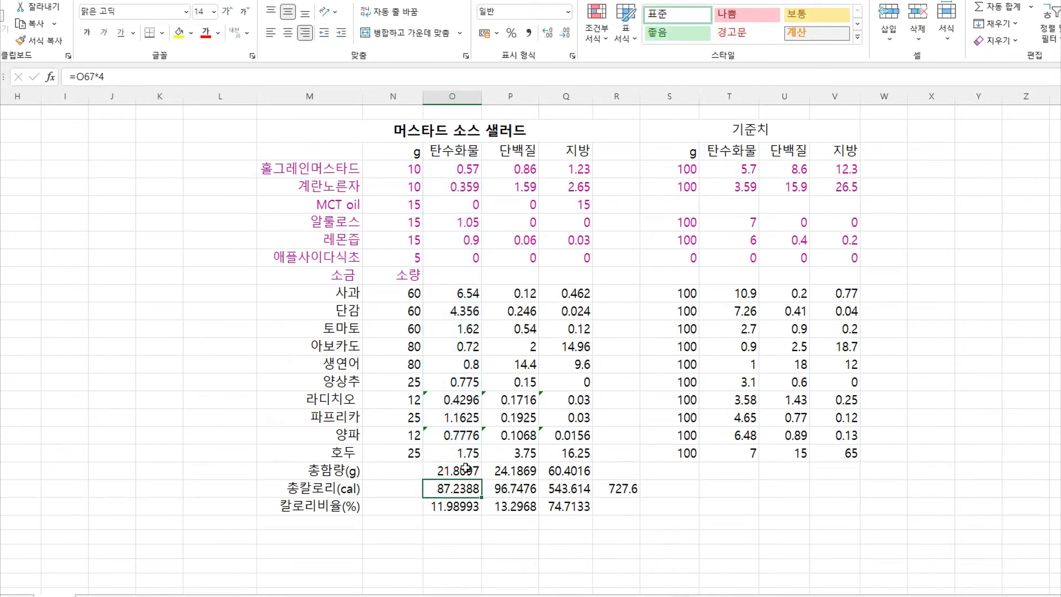
click(520, 470)
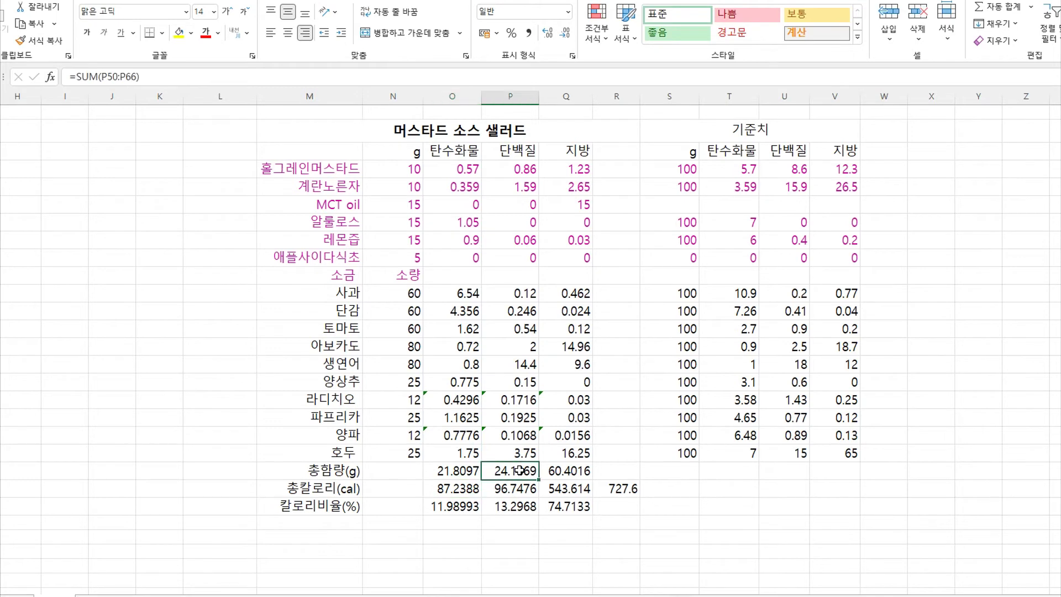
click(568, 473)
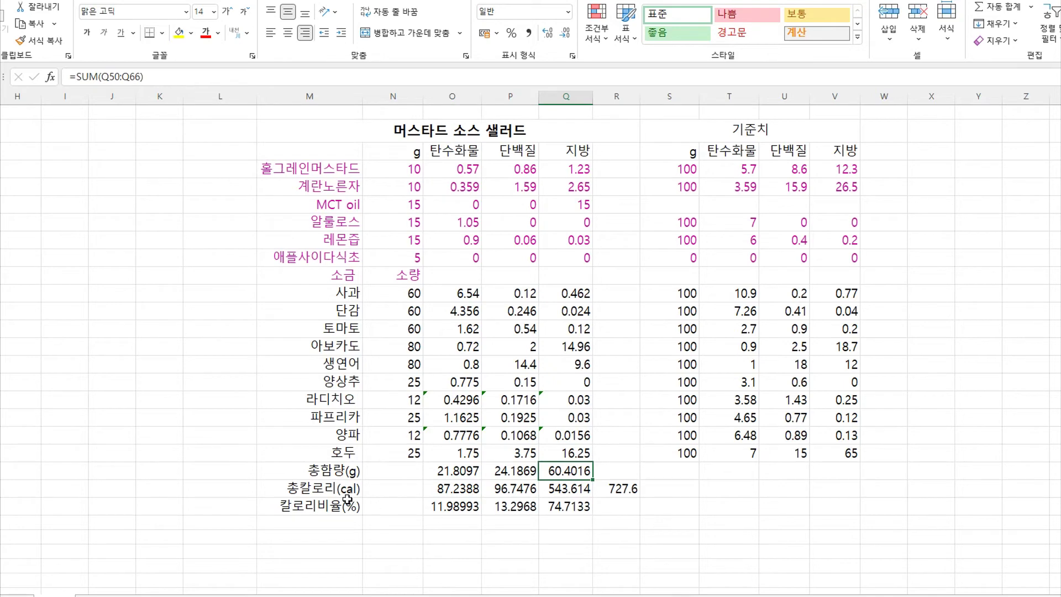
double_click(452, 489)
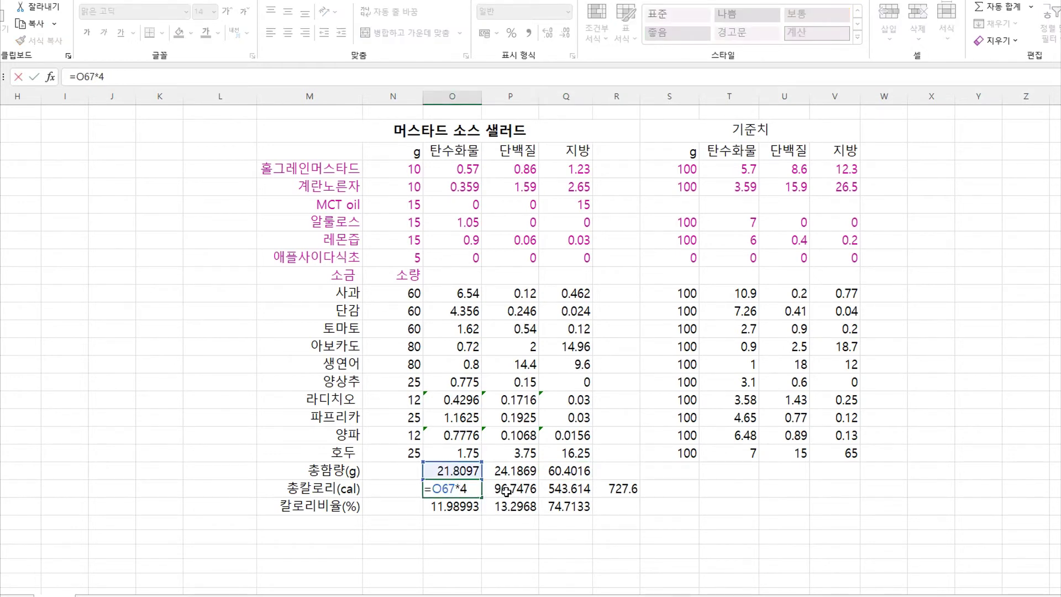
click(506, 490)
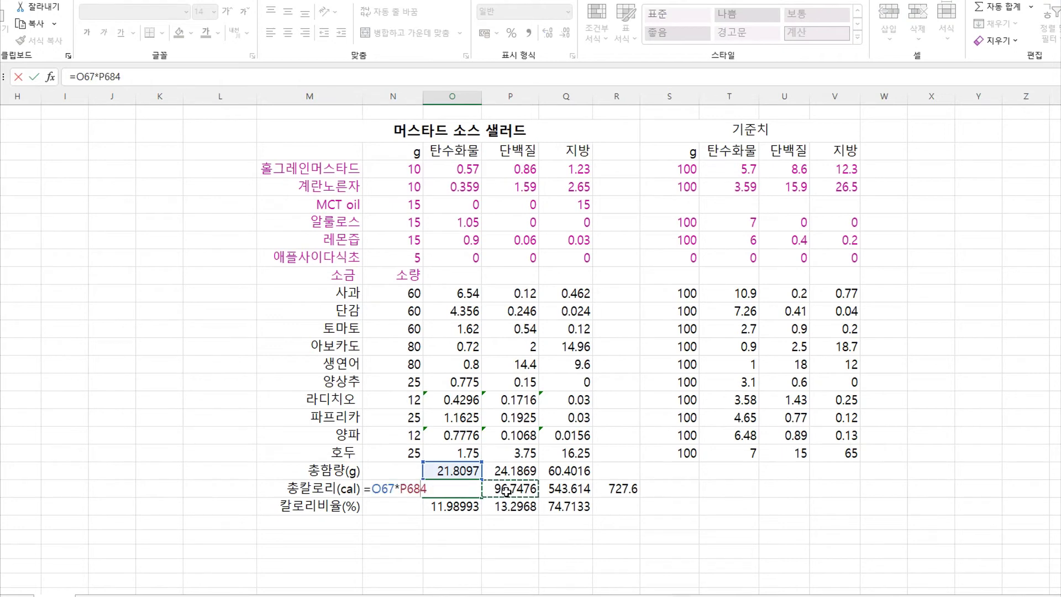
click(462, 489)
key(Return)
click(470, 486)
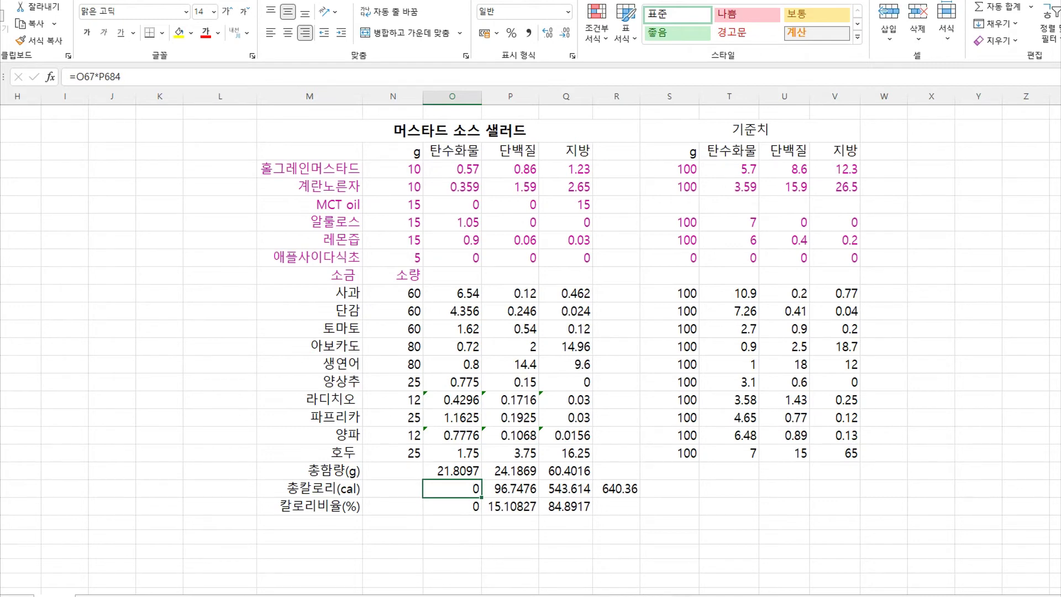
Step: Examine the fat calorie formula and the overall calorie sum with its source cells, undoing the accidental edit to the sum
click(571, 488)
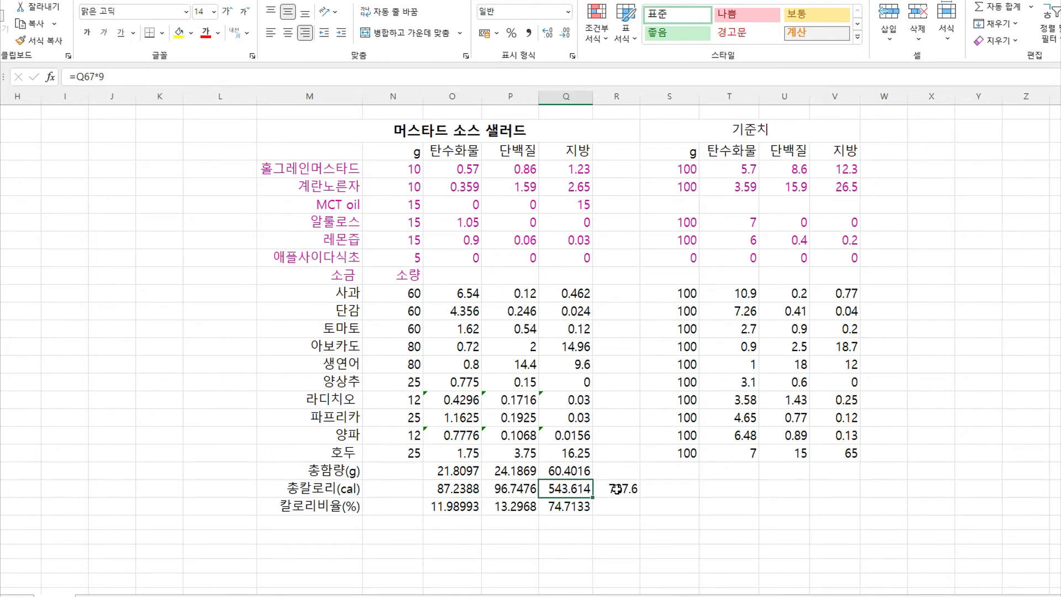
click(617, 489)
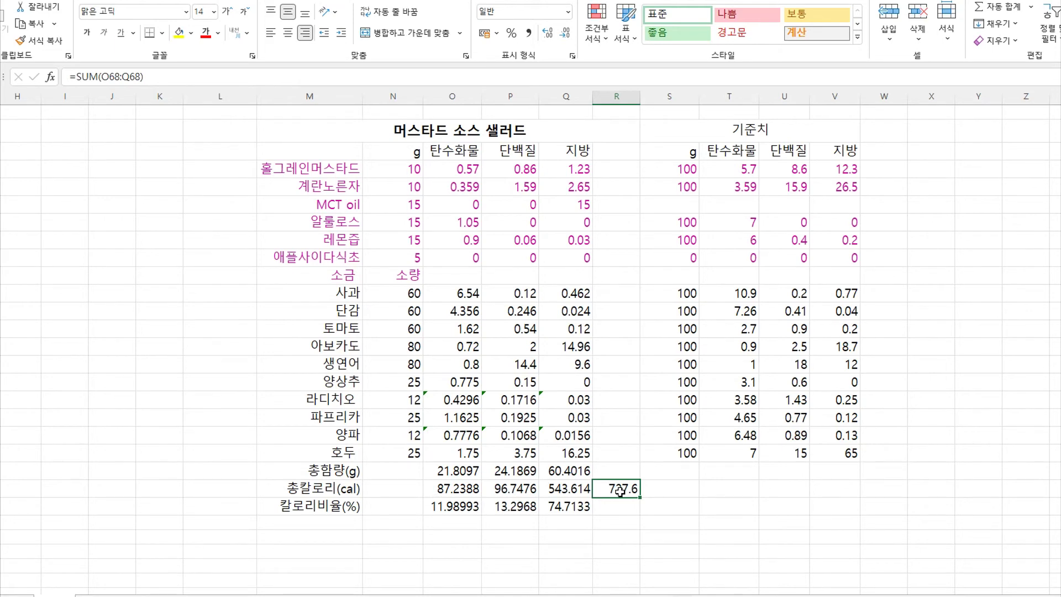
double_click(619, 490)
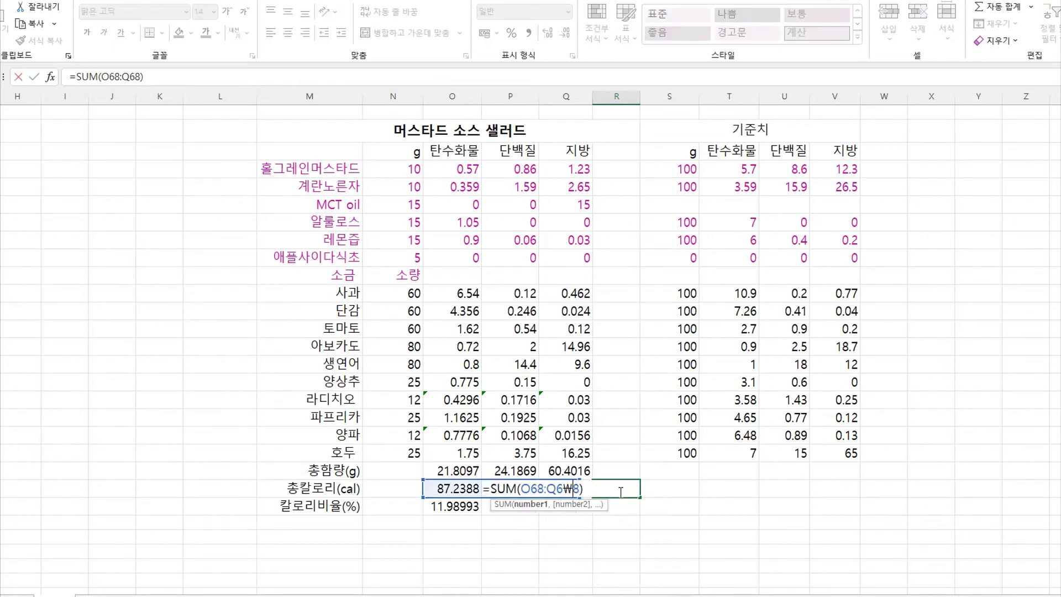
key(Return)
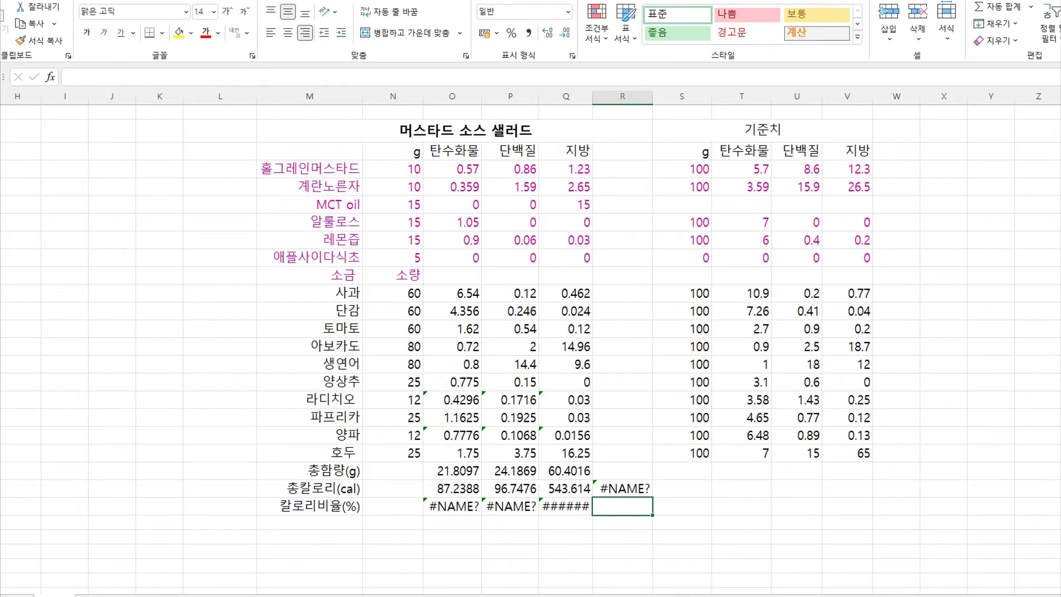
key(ctrl+z)
drag(452, 489, 577, 490)
click(582, 519)
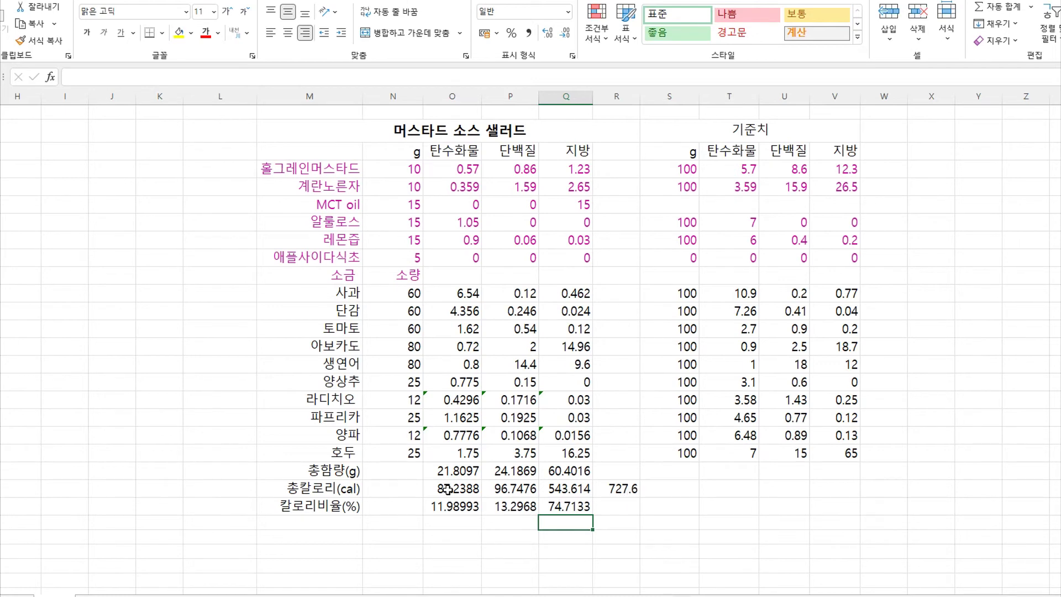
Step: Examine the carbohydrate calorie ratio formula together with its source cells, the carbohydrate calories and the overall calorie sum
click(450, 508)
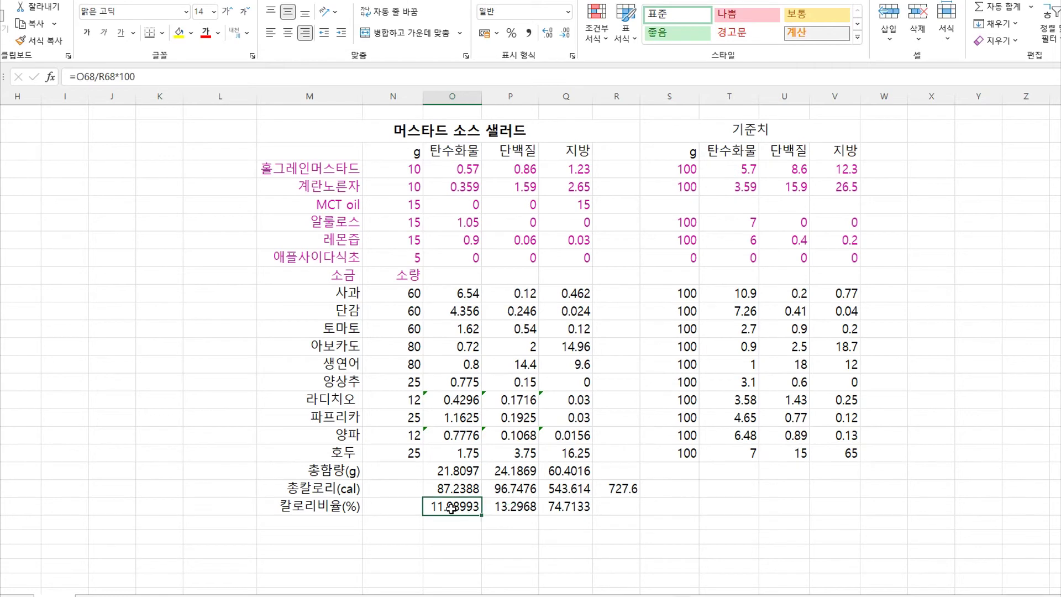
click(460, 492)
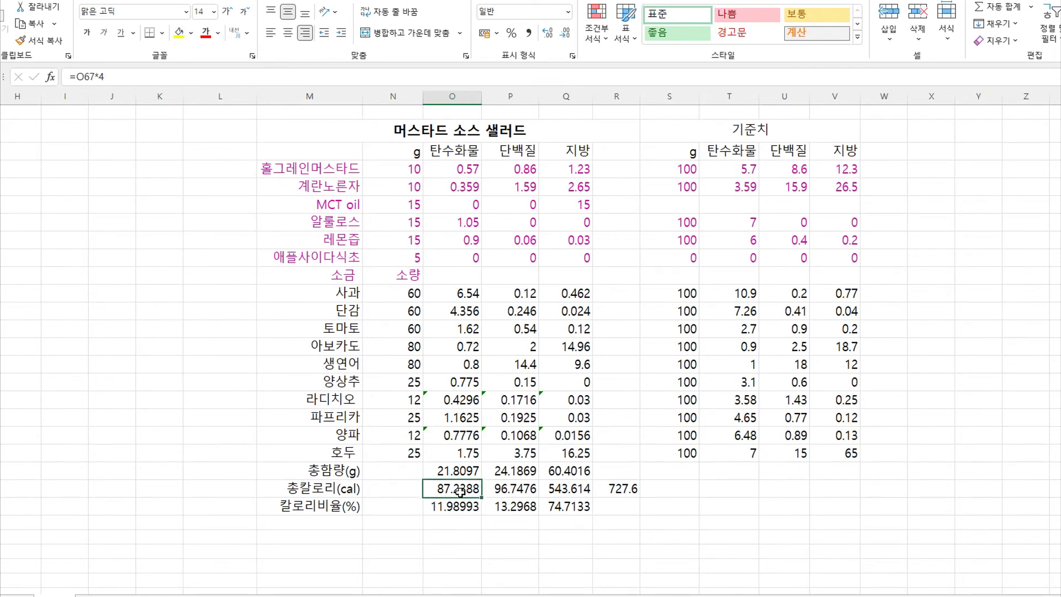
click(615, 494)
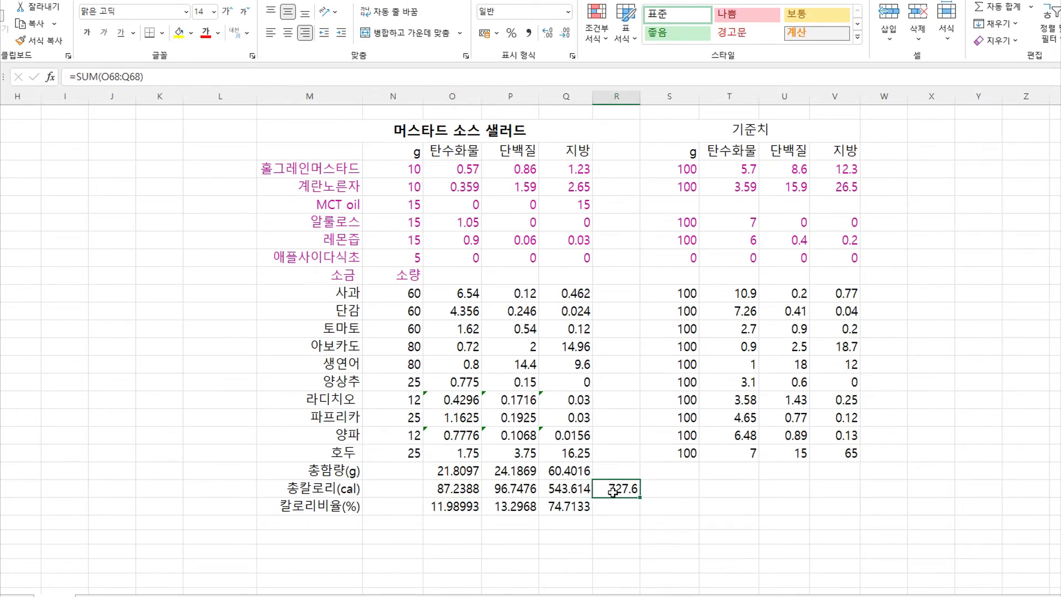
double_click(453, 508)
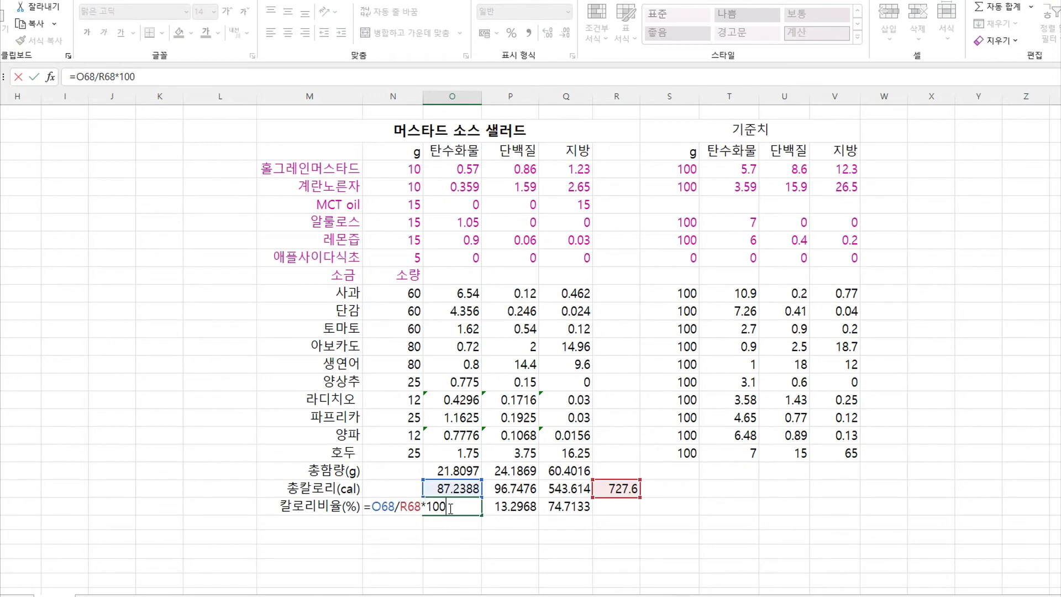
key(Return)
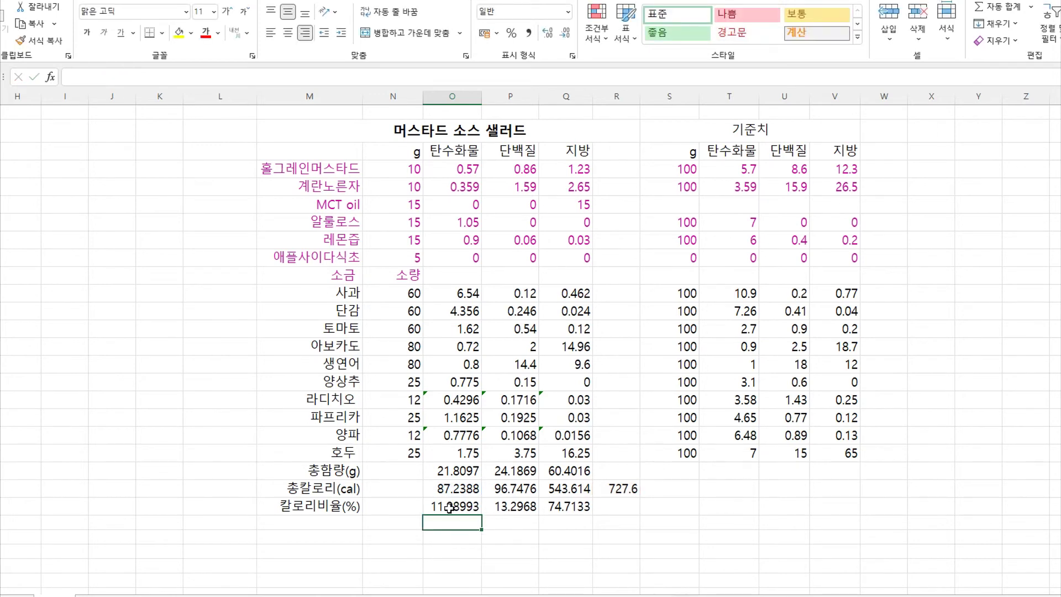
click(449, 507)
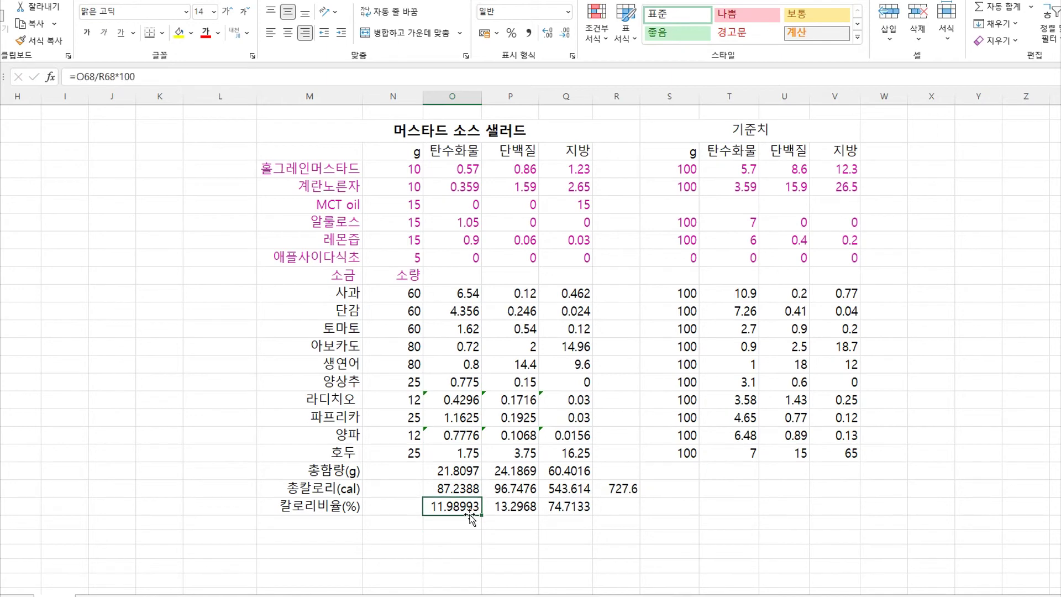
Step: Check the protein and fat calorie ratio formulas against their calorie cells and the overall calorie sum
click(519, 510)
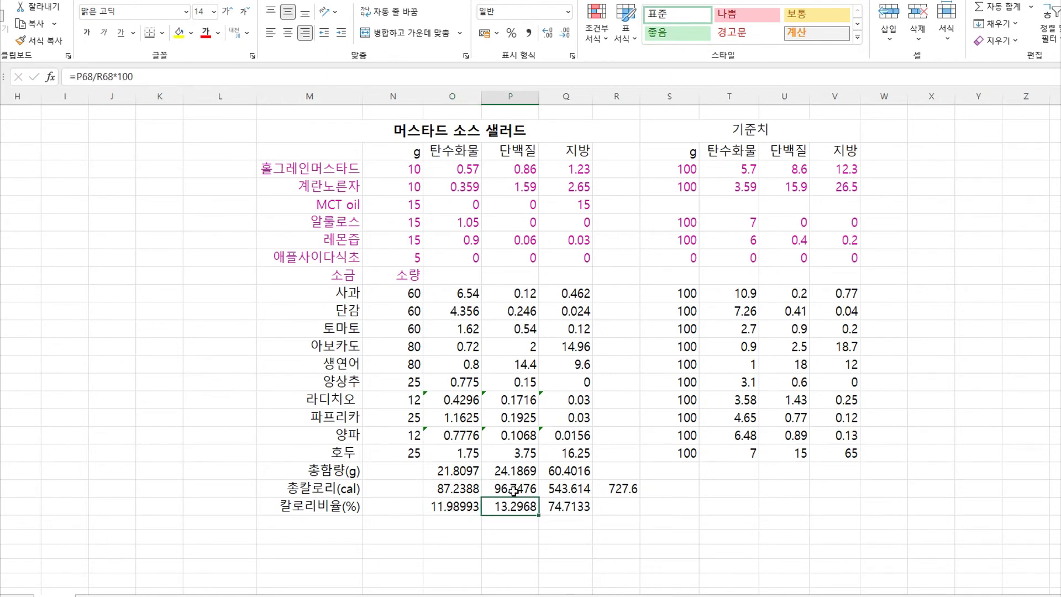
click(515, 489)
click(569, 489)
click(616, 484)
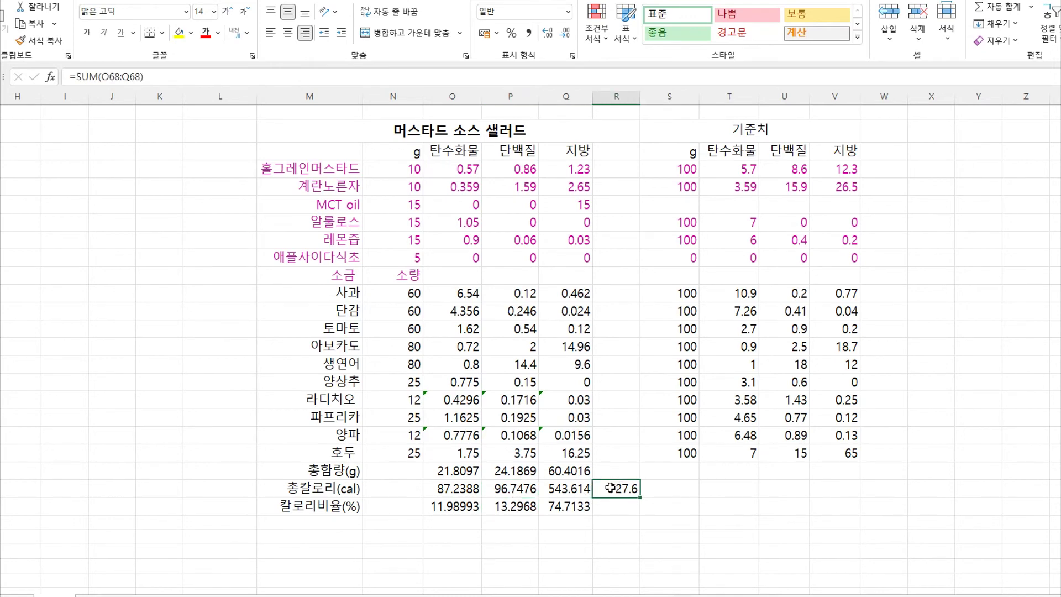
click(506, 513)
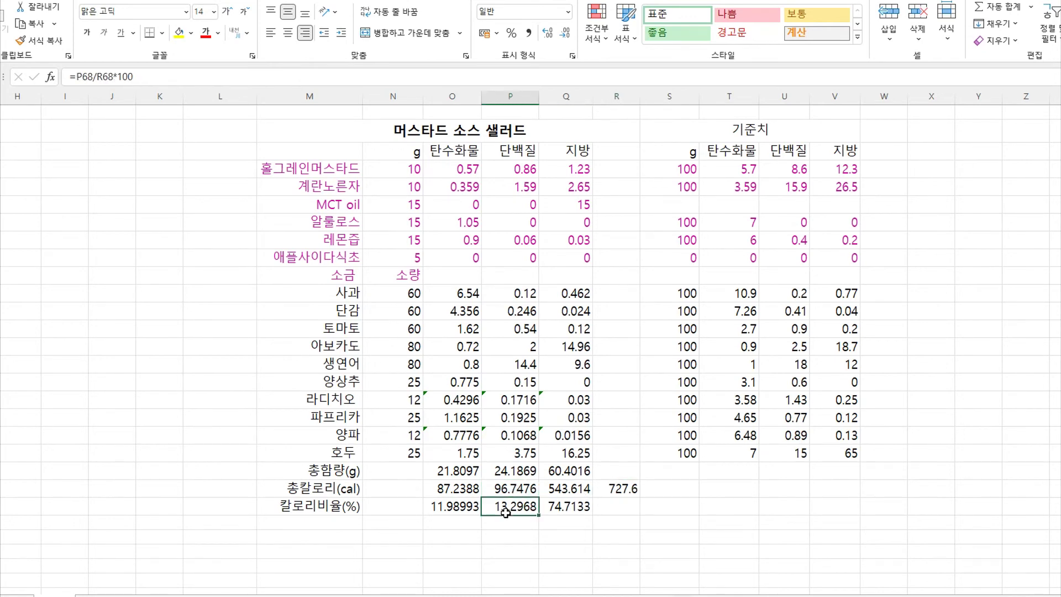
click(574, 509)
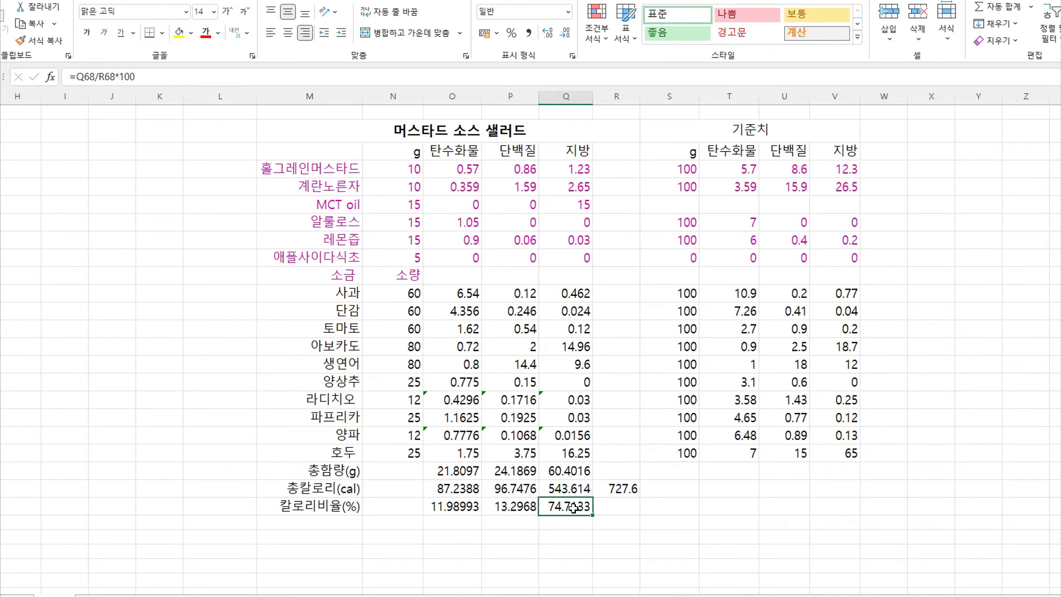